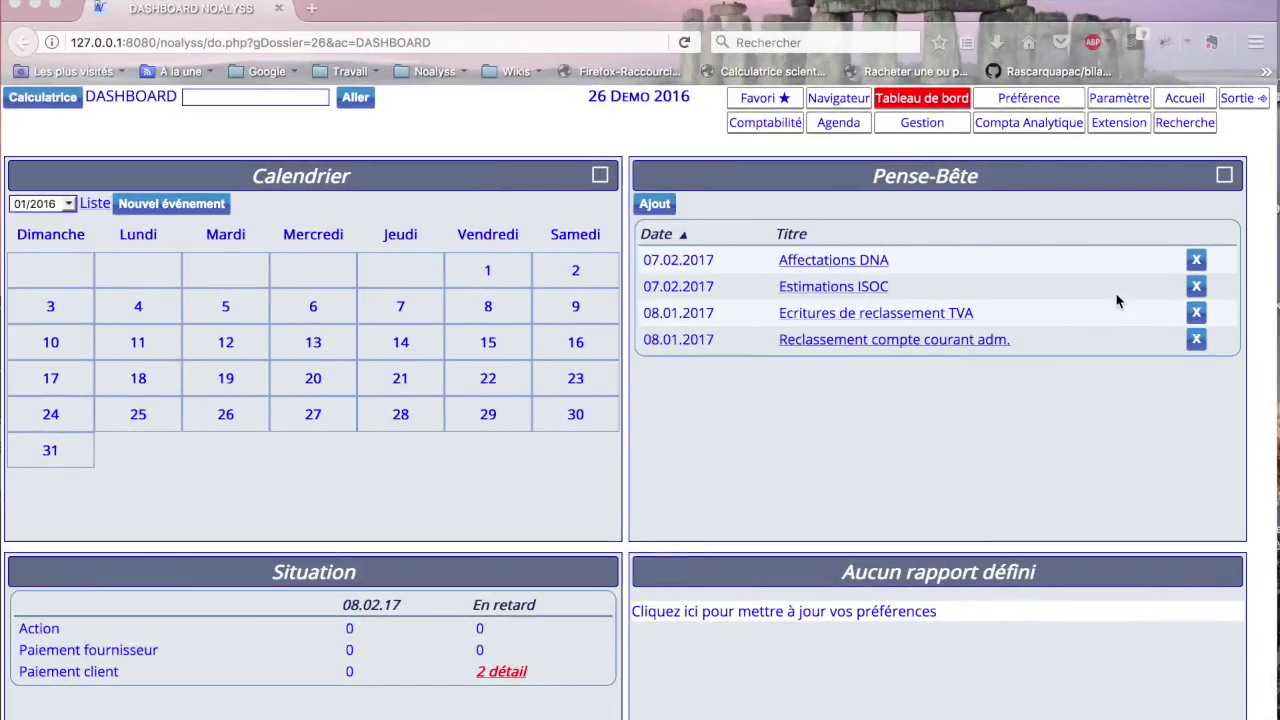
# Open the Bilan Interne extension and generate the 2016 internal balance sheet for the period 01-01-2016 to 31-12-2016.
pyautogui.click(1122, 127)
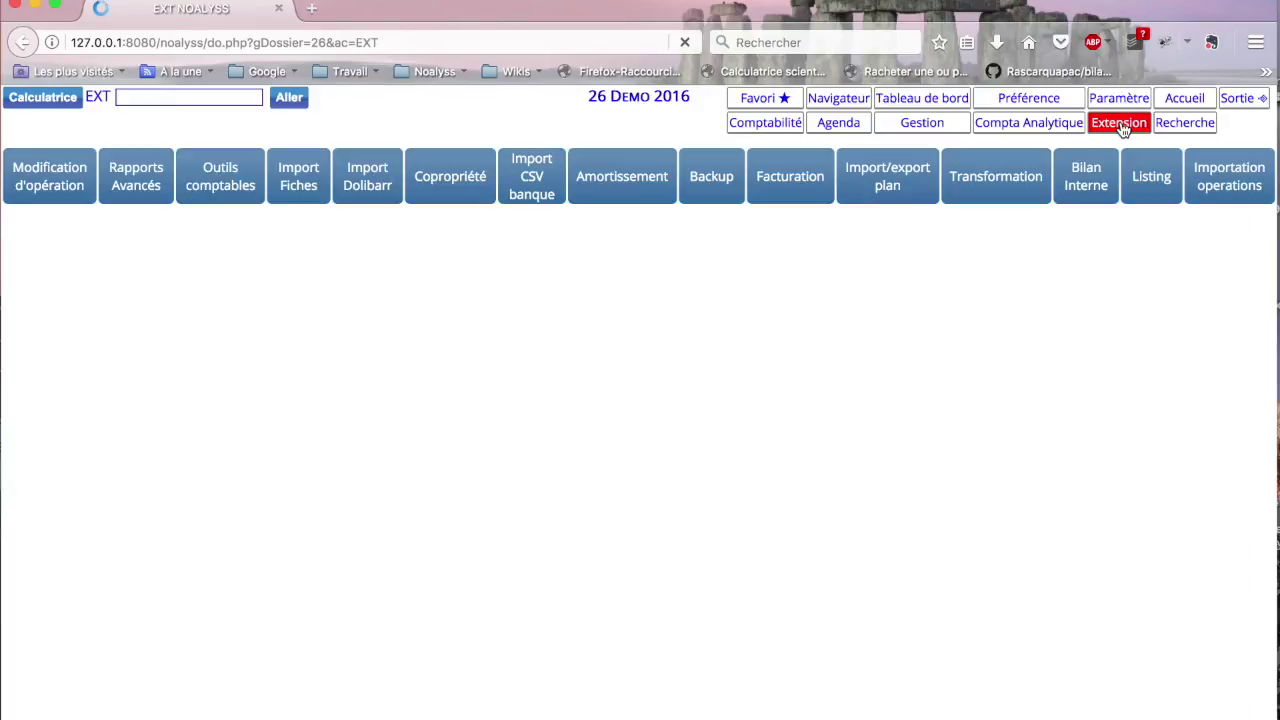
pyautogui.click(1096, 169)
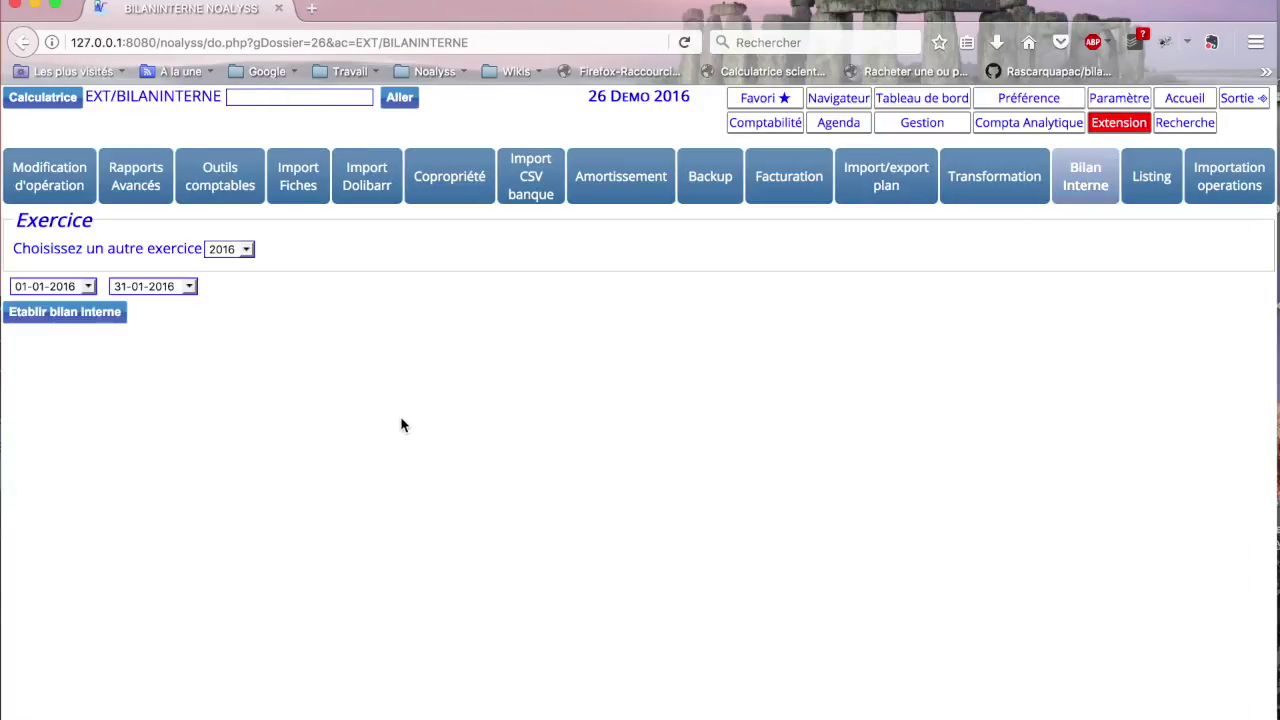
pyautogui.click(246, 252)
pyautogui.click(246, 252)
pyautogui.click(190, 287)
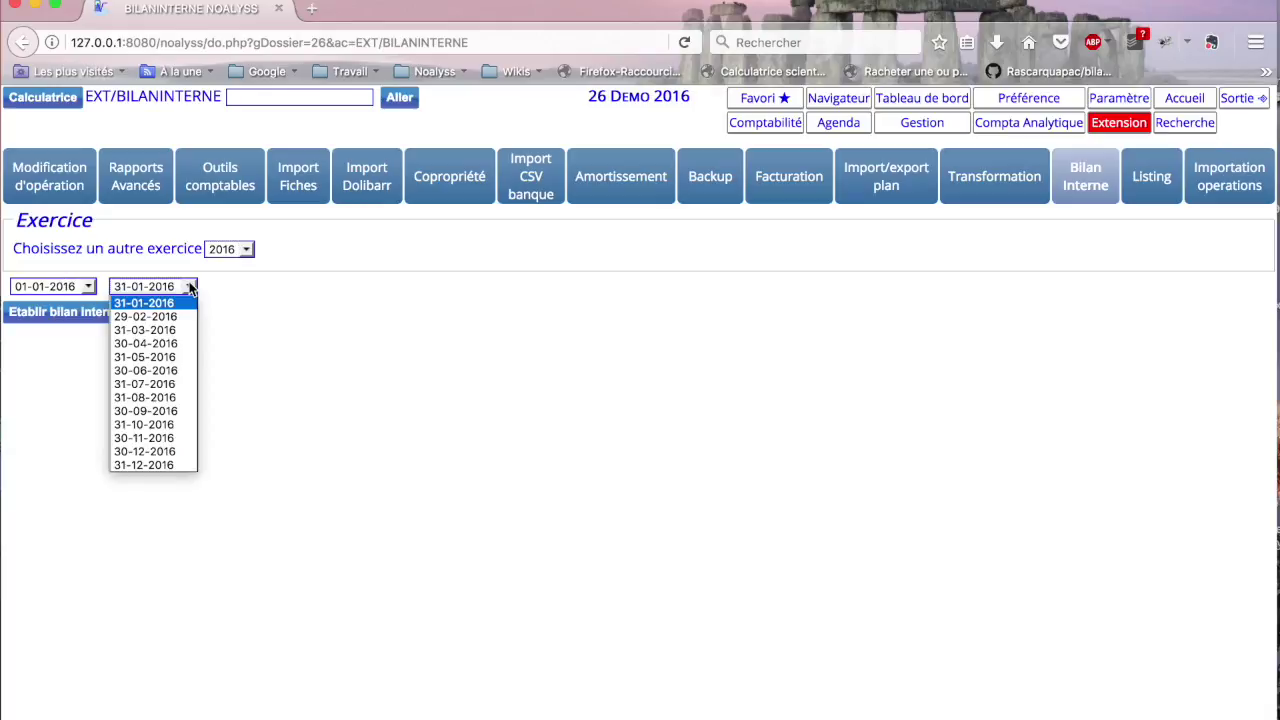
pyautogui.click(168, 465)
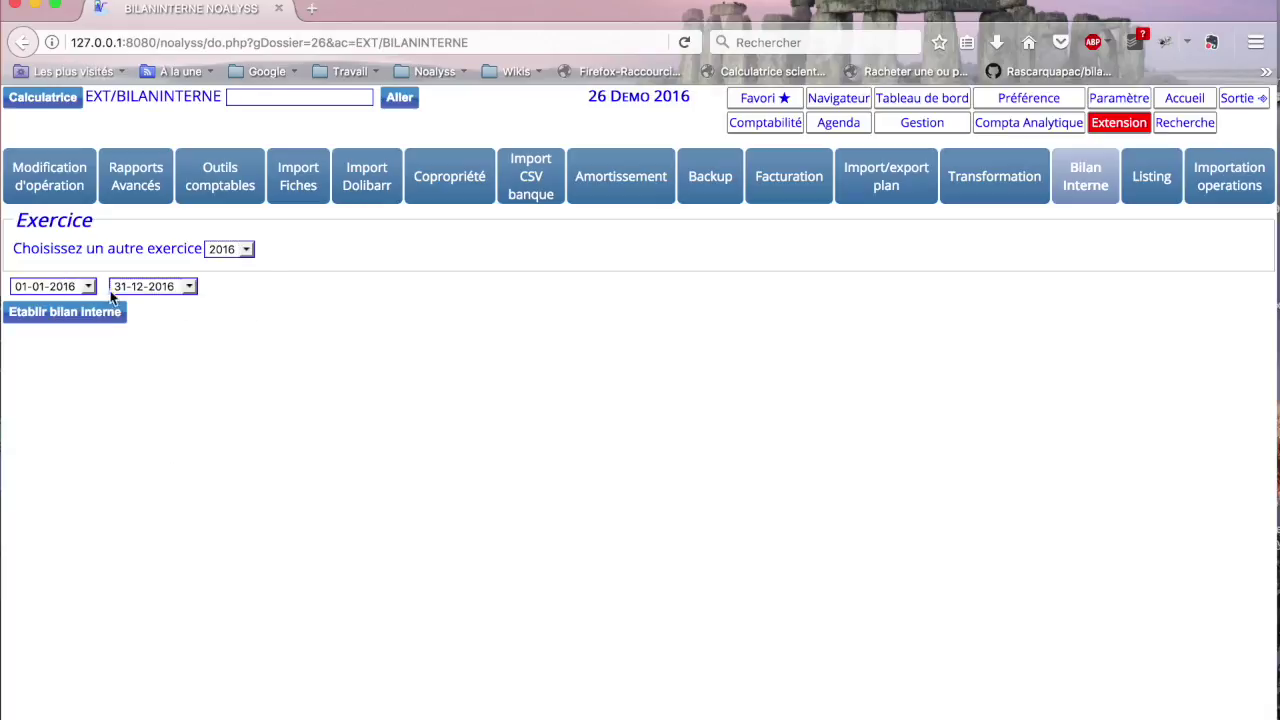
pyautogui.click(83, 316)
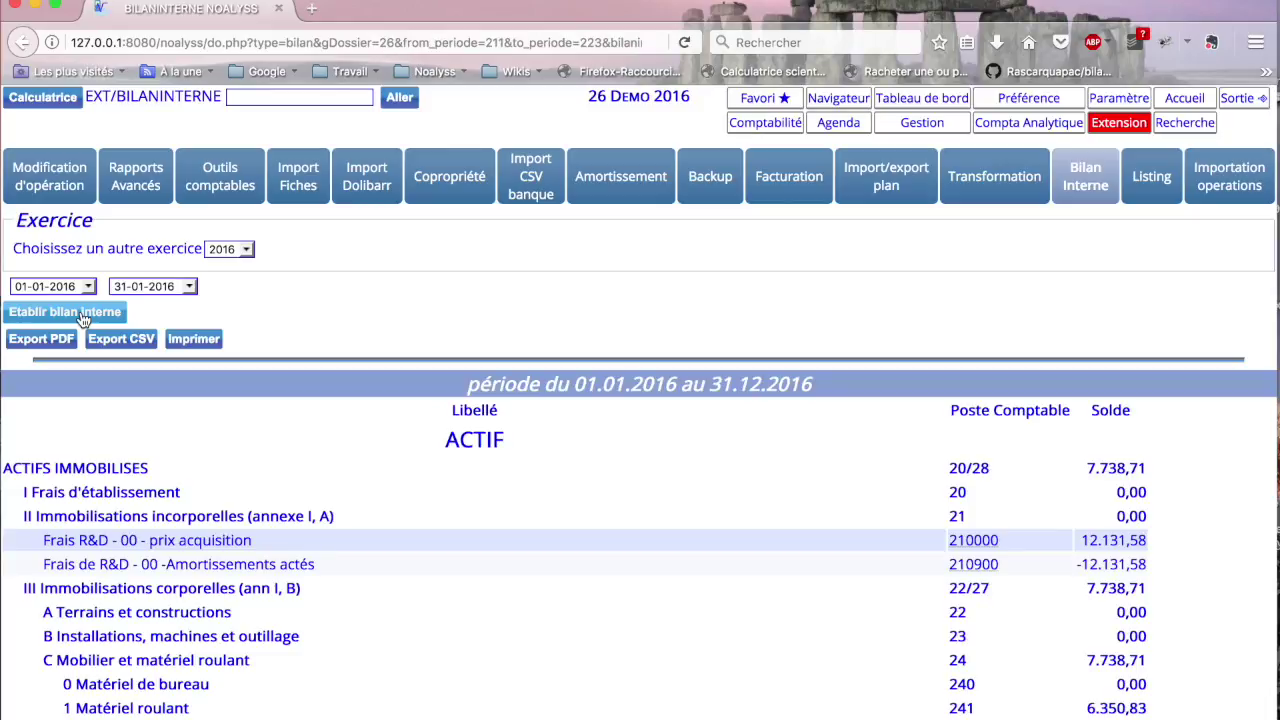
# Inspect the entries of the "Moteur remplacement Honda FRV -Amortissements actés" account and the details of its depreciation operation, closing both windows.
pyautogui.scroll(-5, 83, 318)
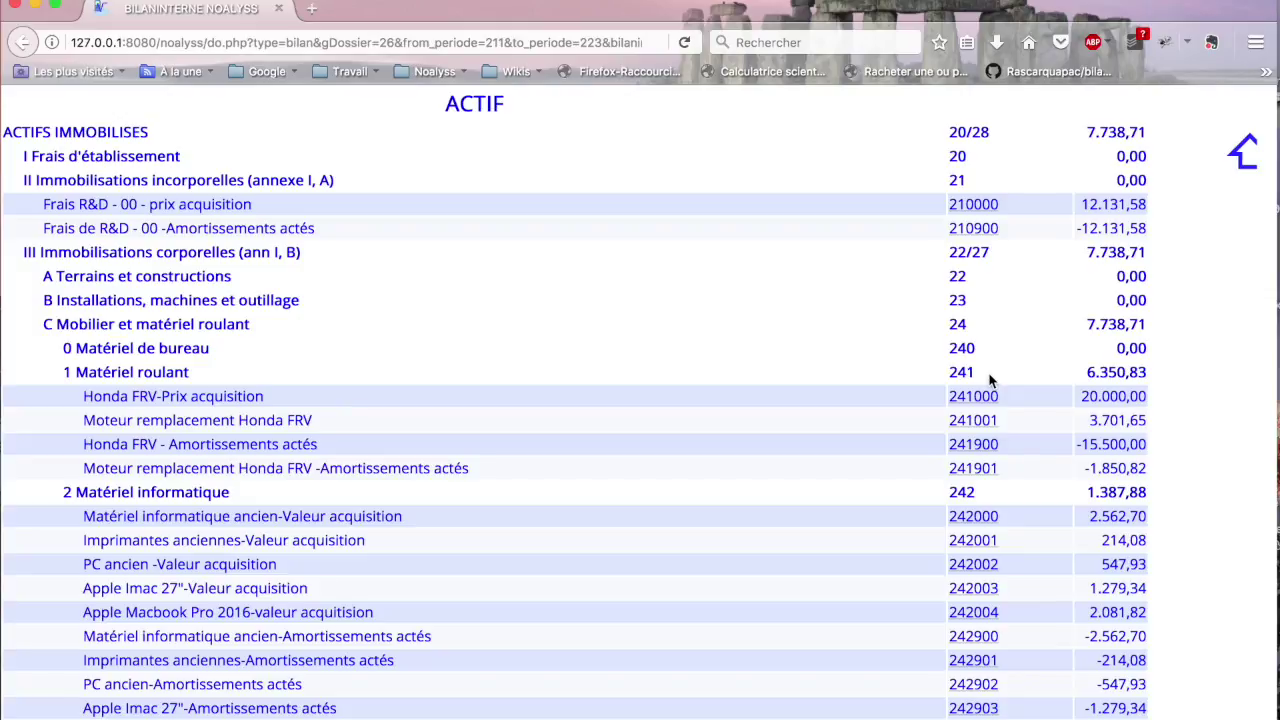
pyautogui.click(988, 474)
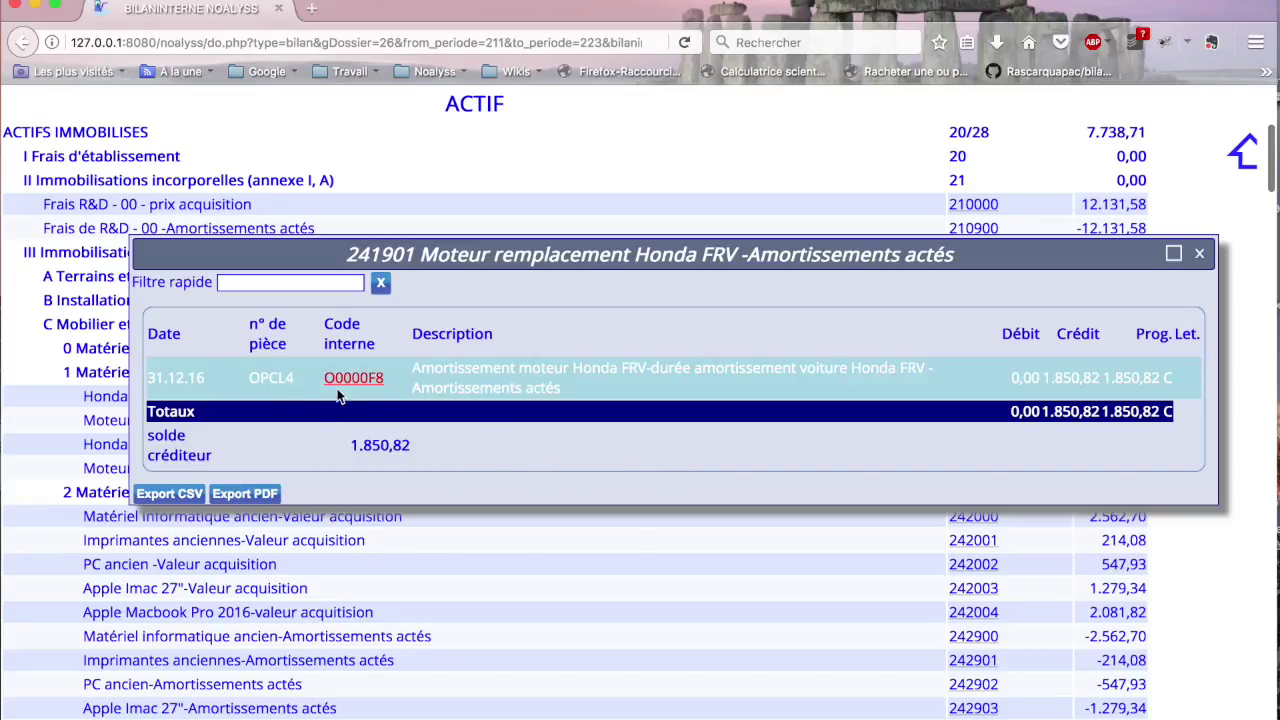
pyautogui.click(362, 380)
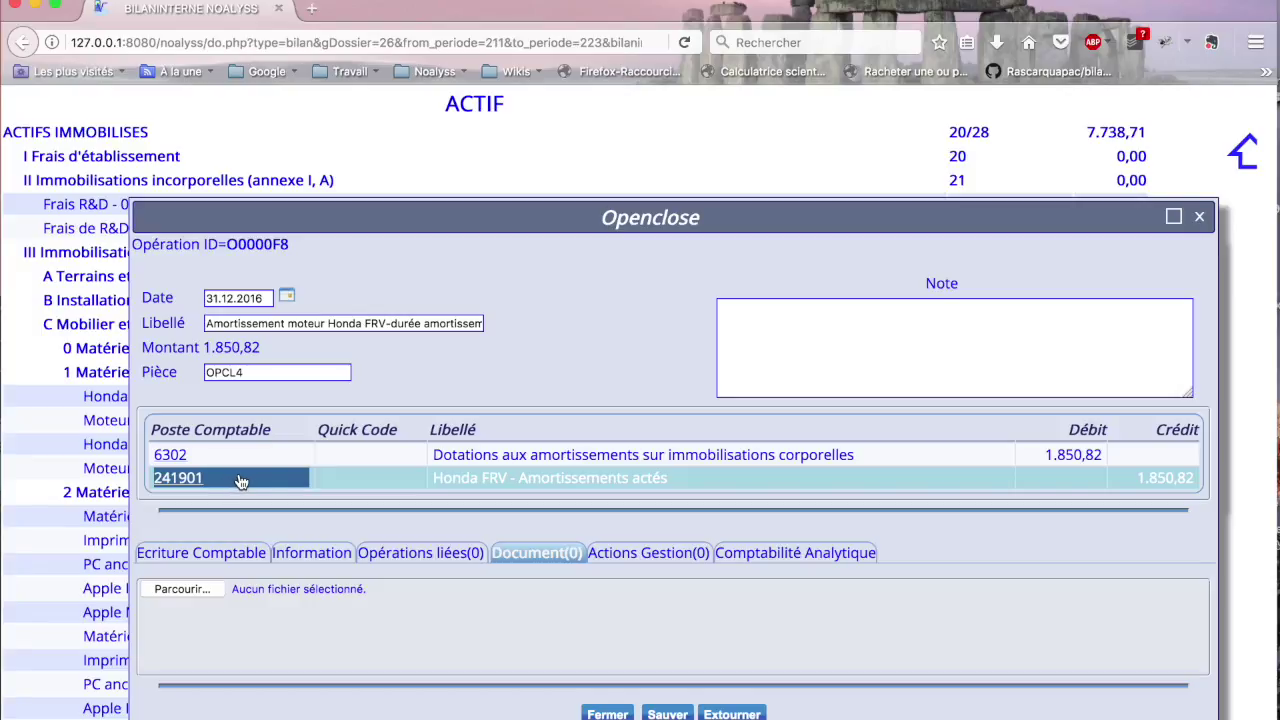
pyautogui.click(1199, 216)
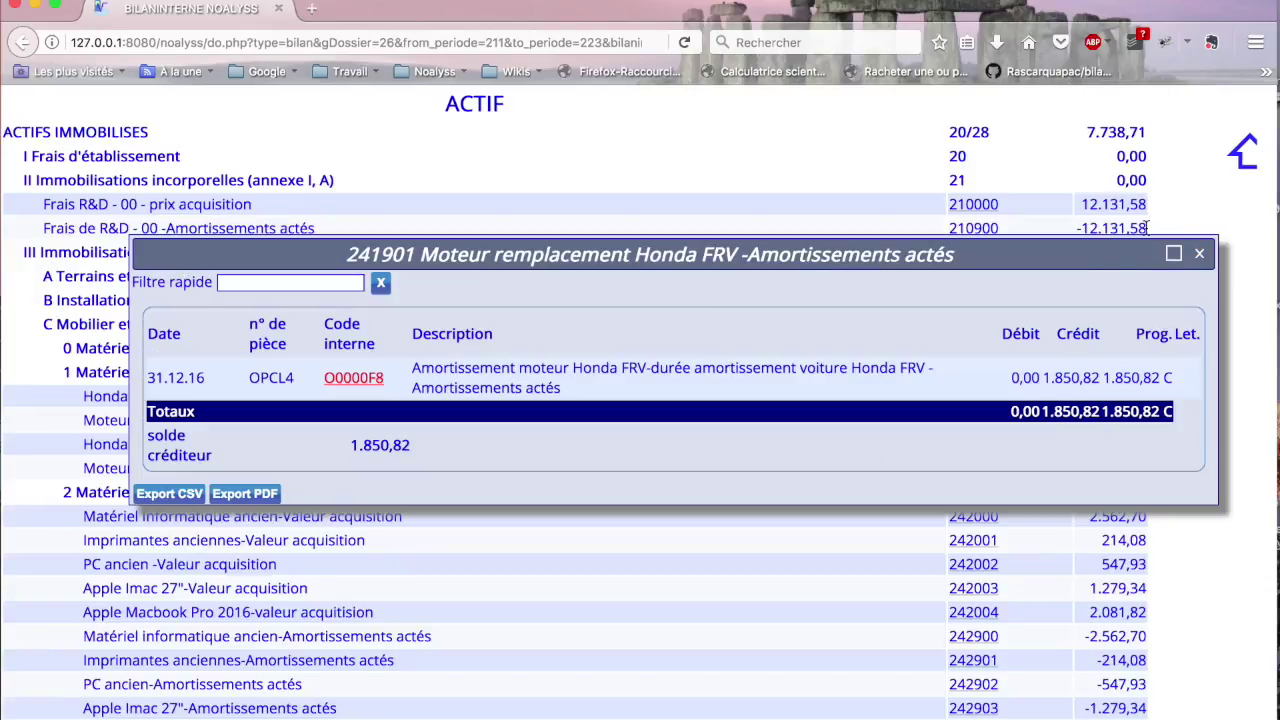
pyautogui.click(1199, 253)
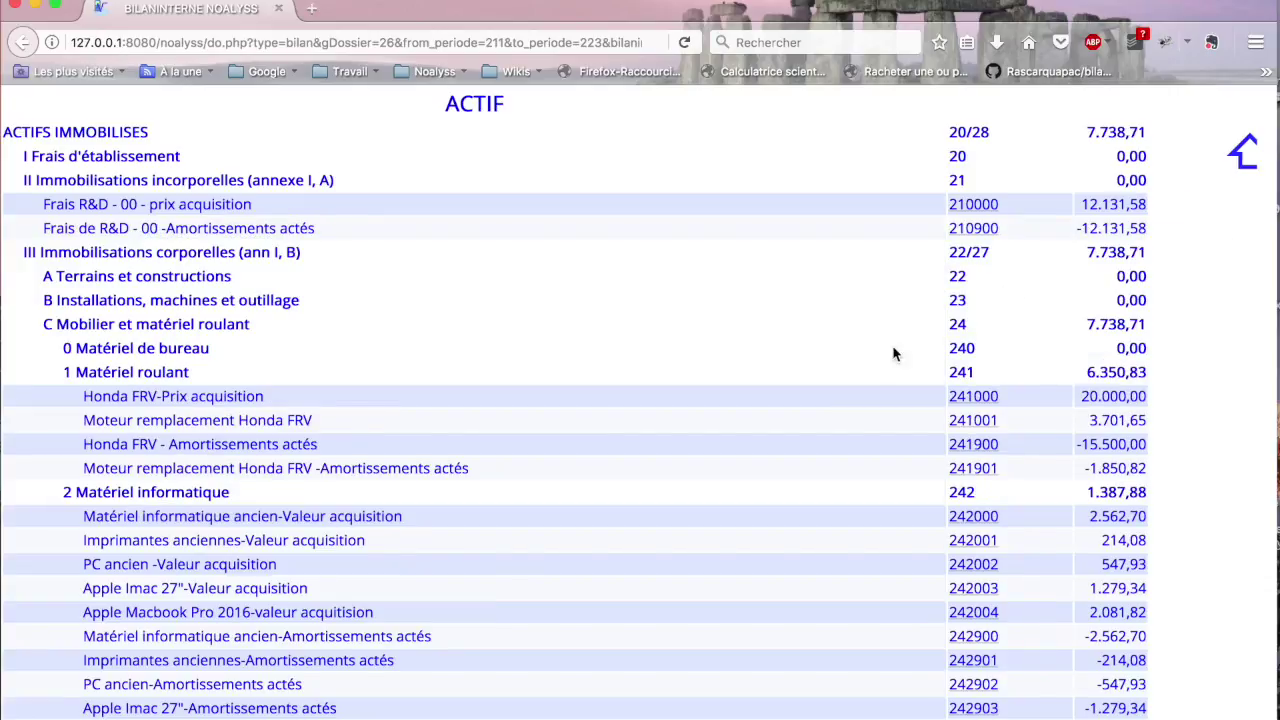
# Review the supplier ledger history of Banque Nationale de Belgique under Dettes commerciales, then close it.
pyautogui.scroll(-15, 875, 374)
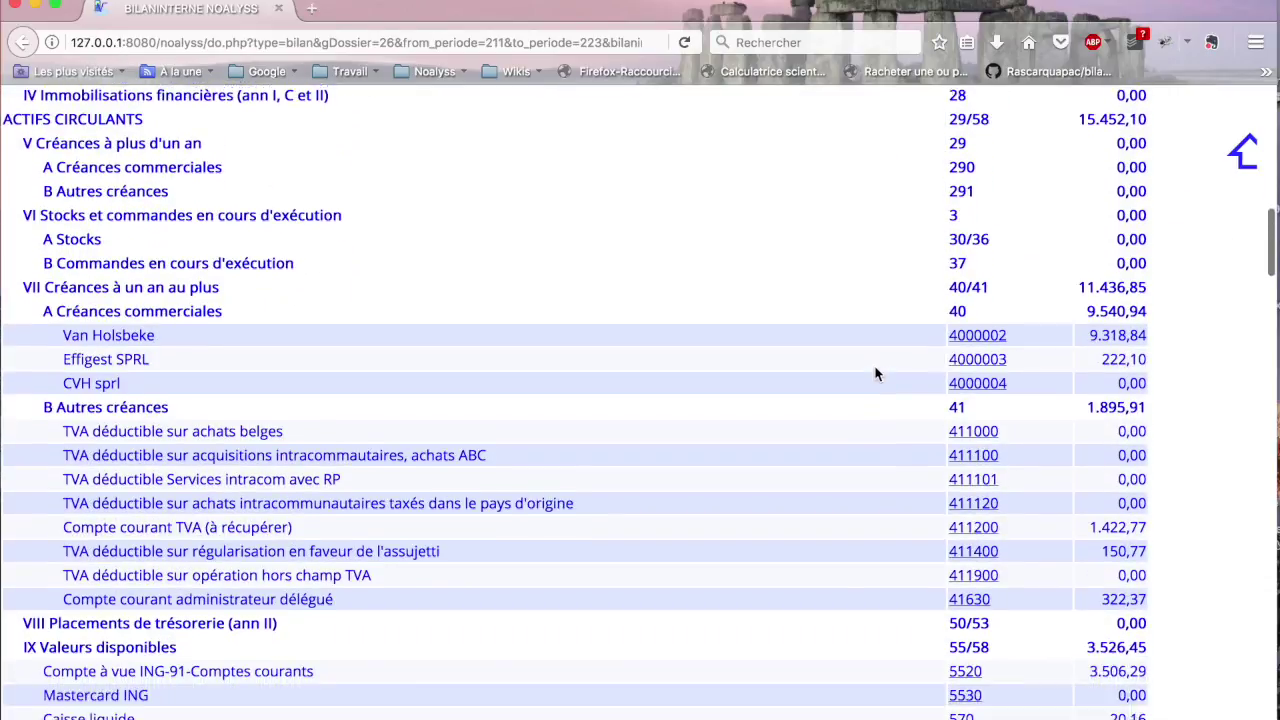
pyautogui.scroll(-10, 875, 374)
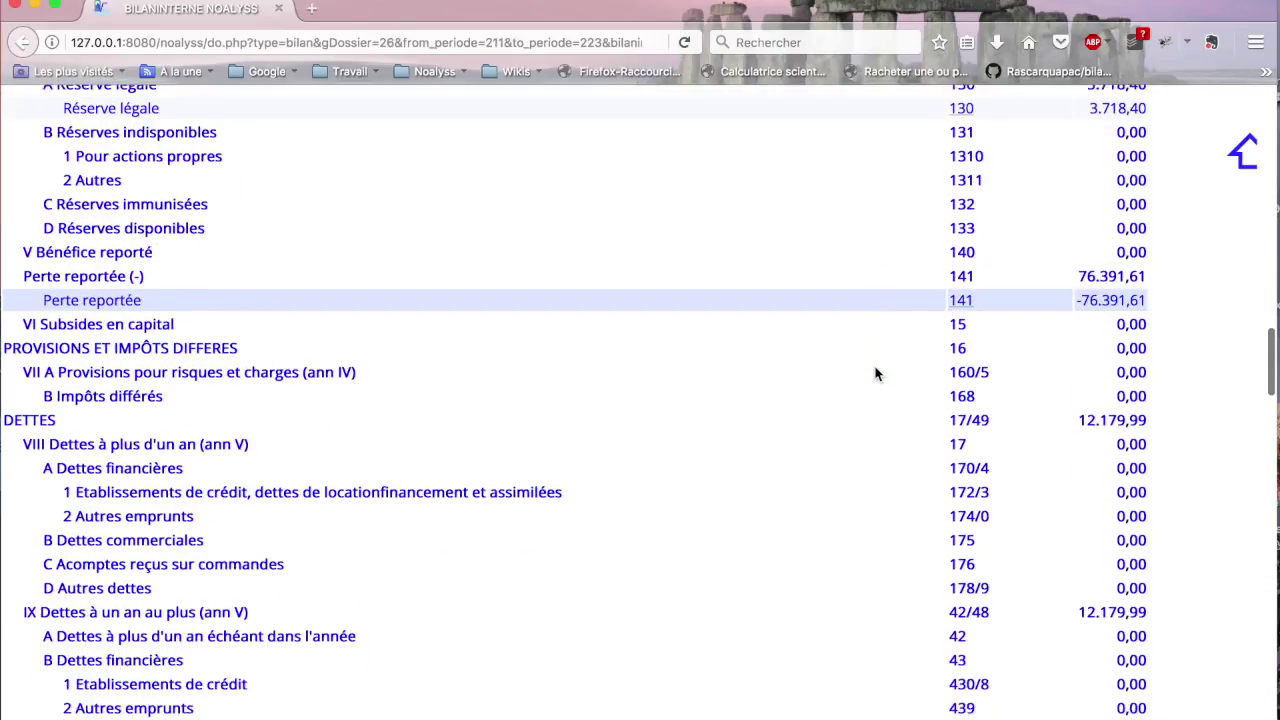
pyautogui.scroll(-8, 875, 374)
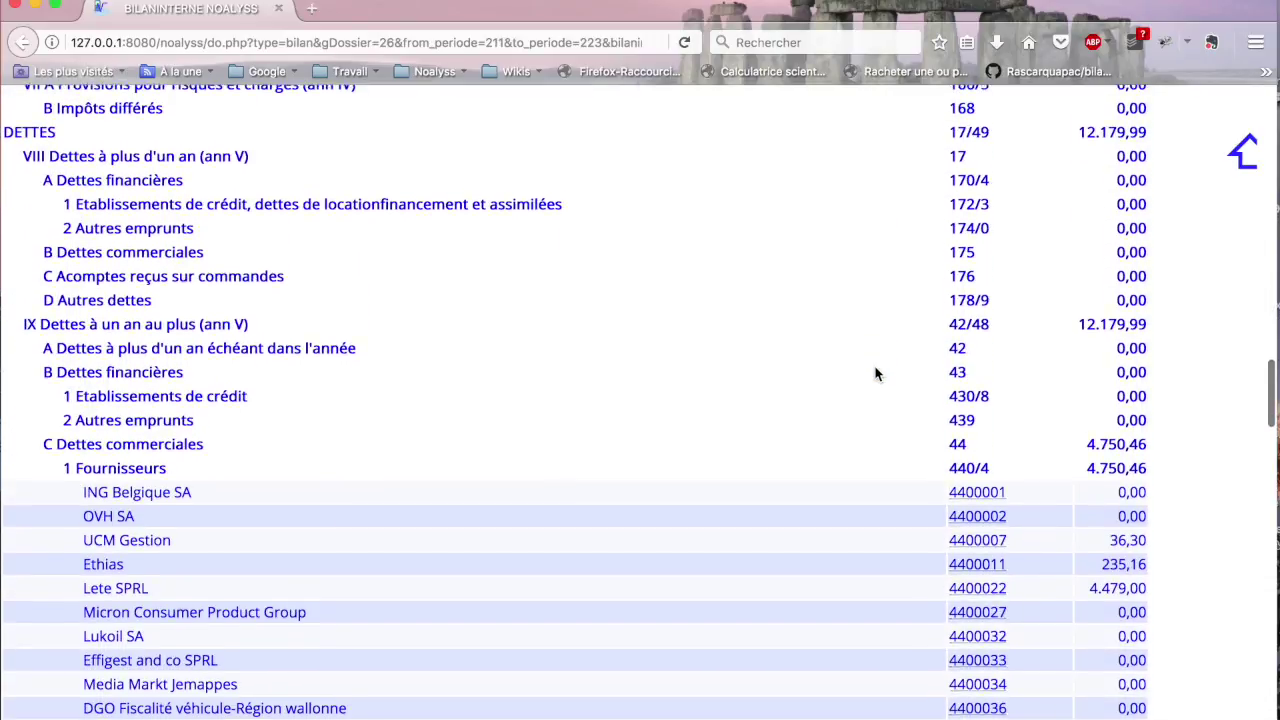
pyautogui.scroll(-1, 875, 374)
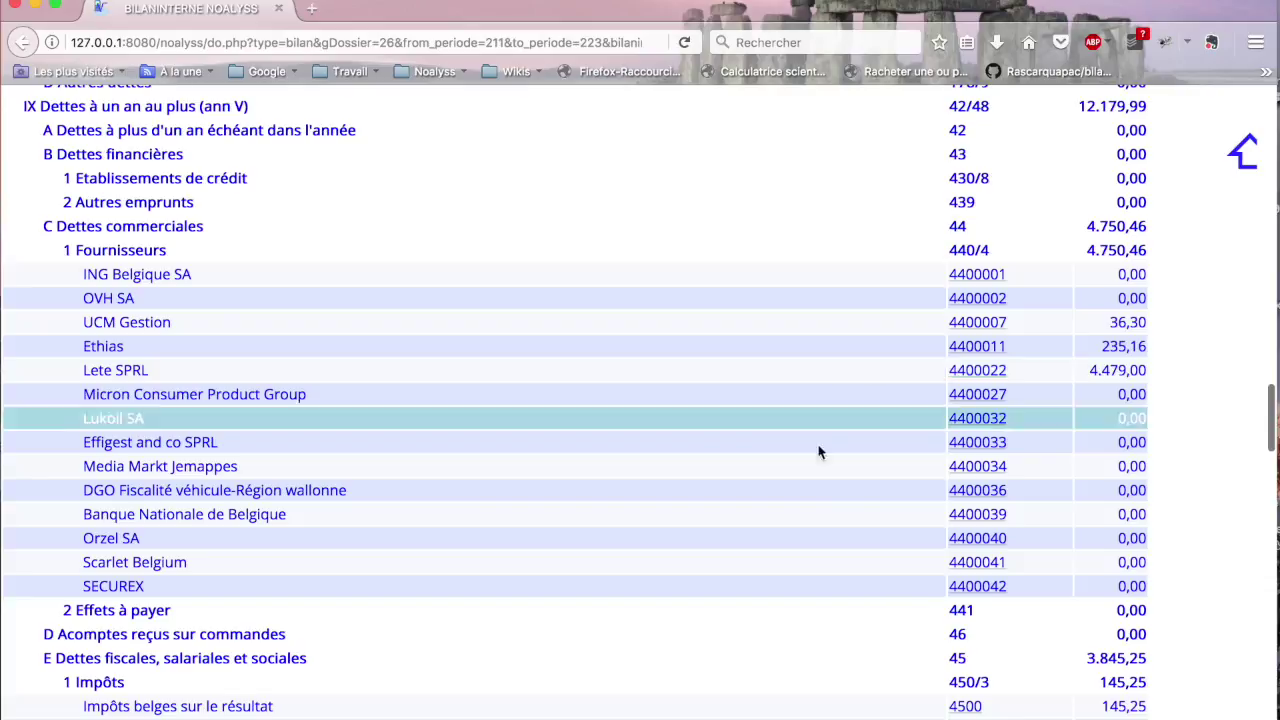
pyautogui.doubleClick(1008, 522)
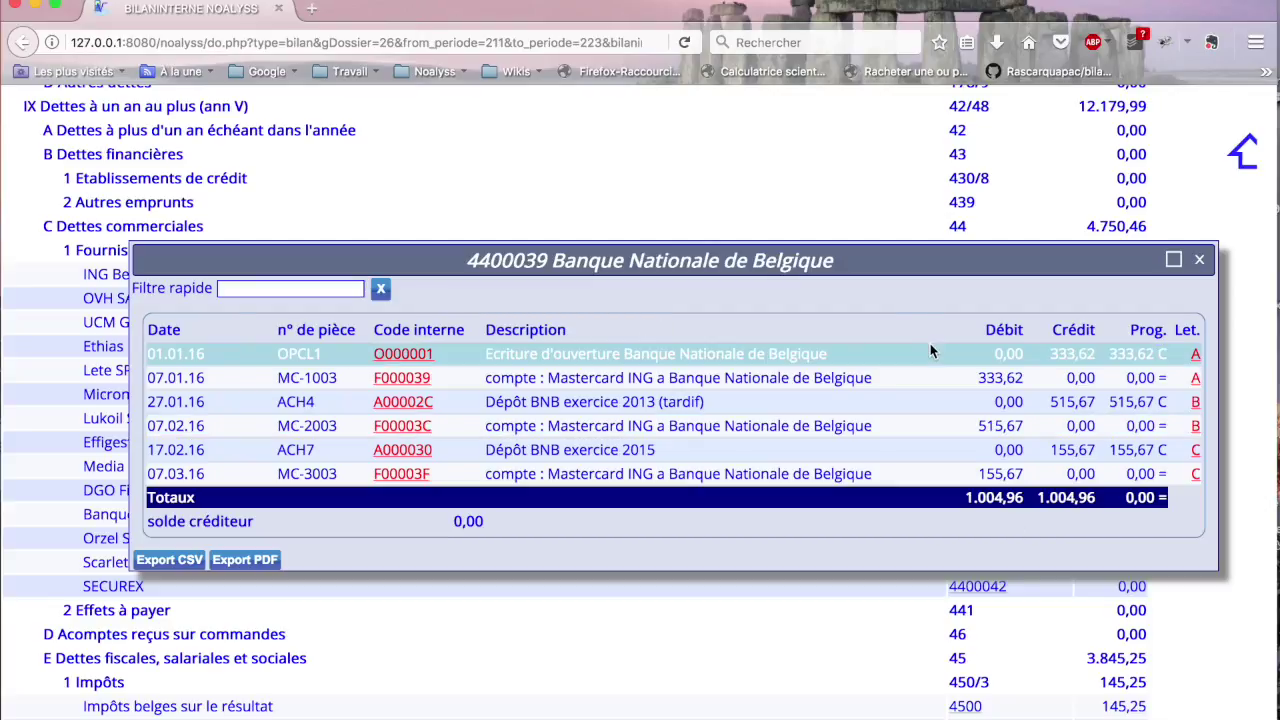
pyautogui.moveTo(476, 361); pyautogui.dragTo(339, 357)
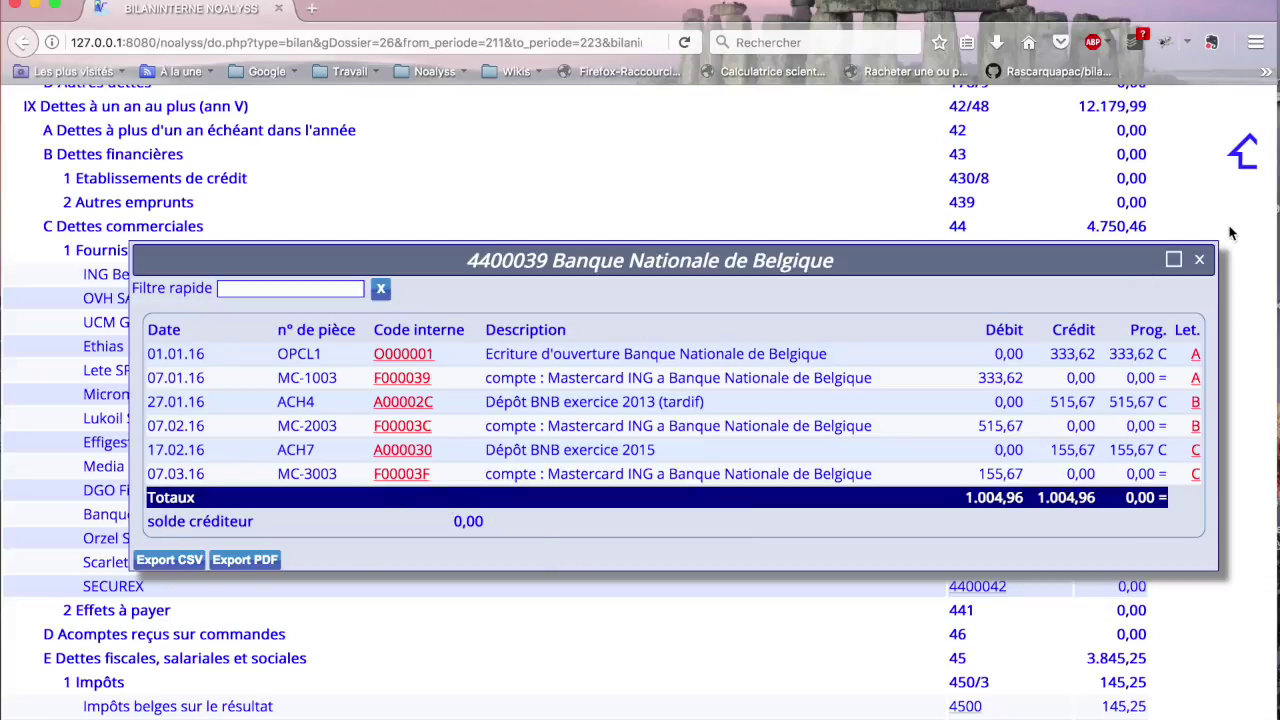
pyautogui.click(1201, 260)
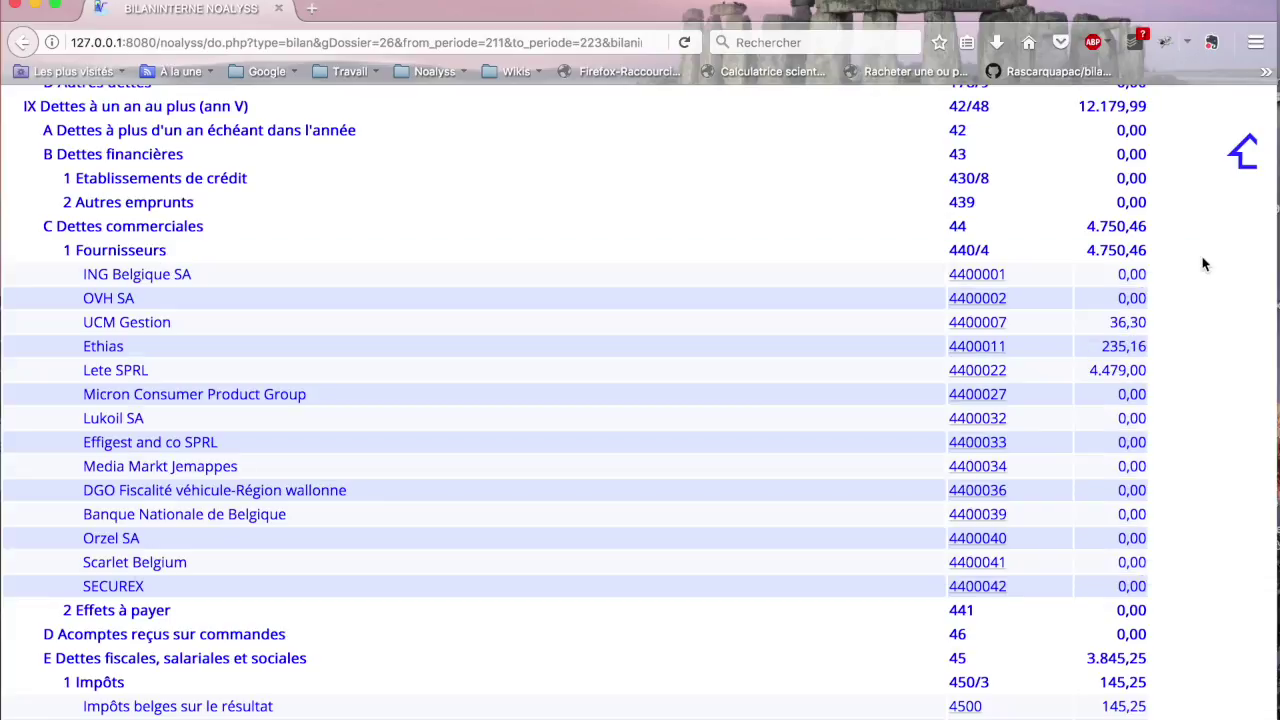
# Export the internal balance sheet as a PDF opened in Preview, look through its pages and close it.
pyautogui.click(1244, 152)
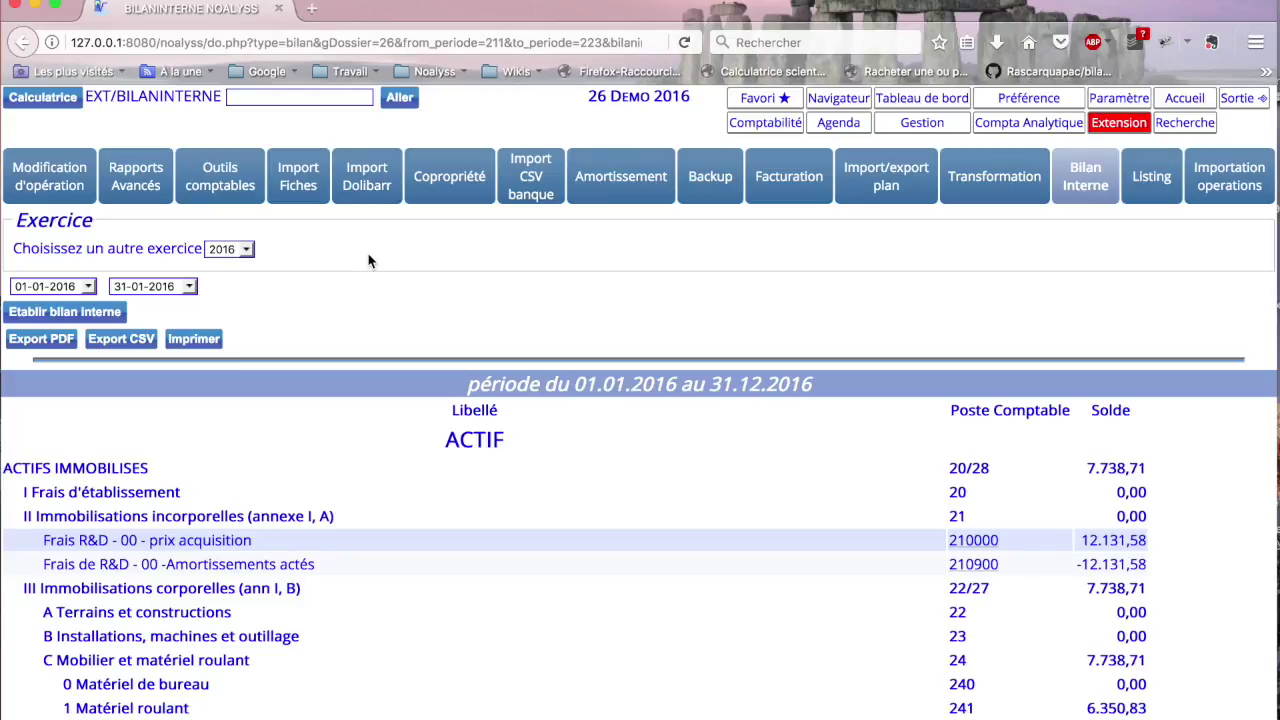
pyautogui.click(45, 342)
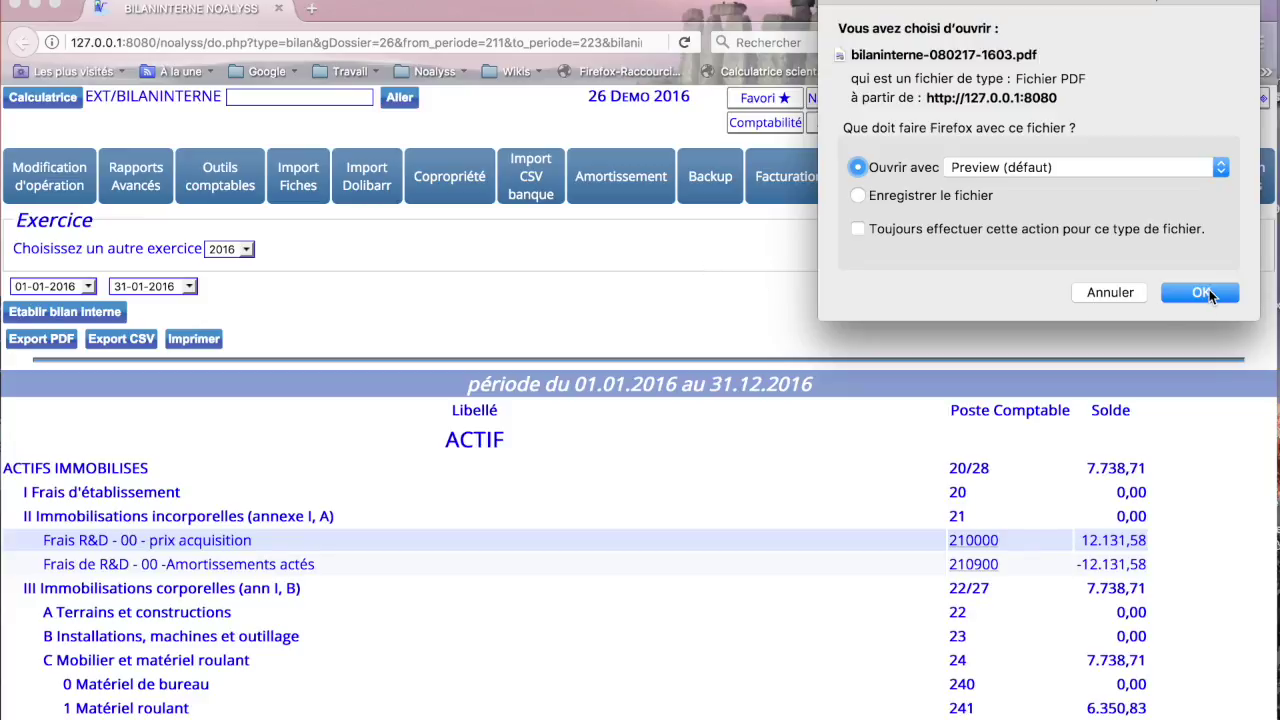
pyautogui.click(1204, 292)
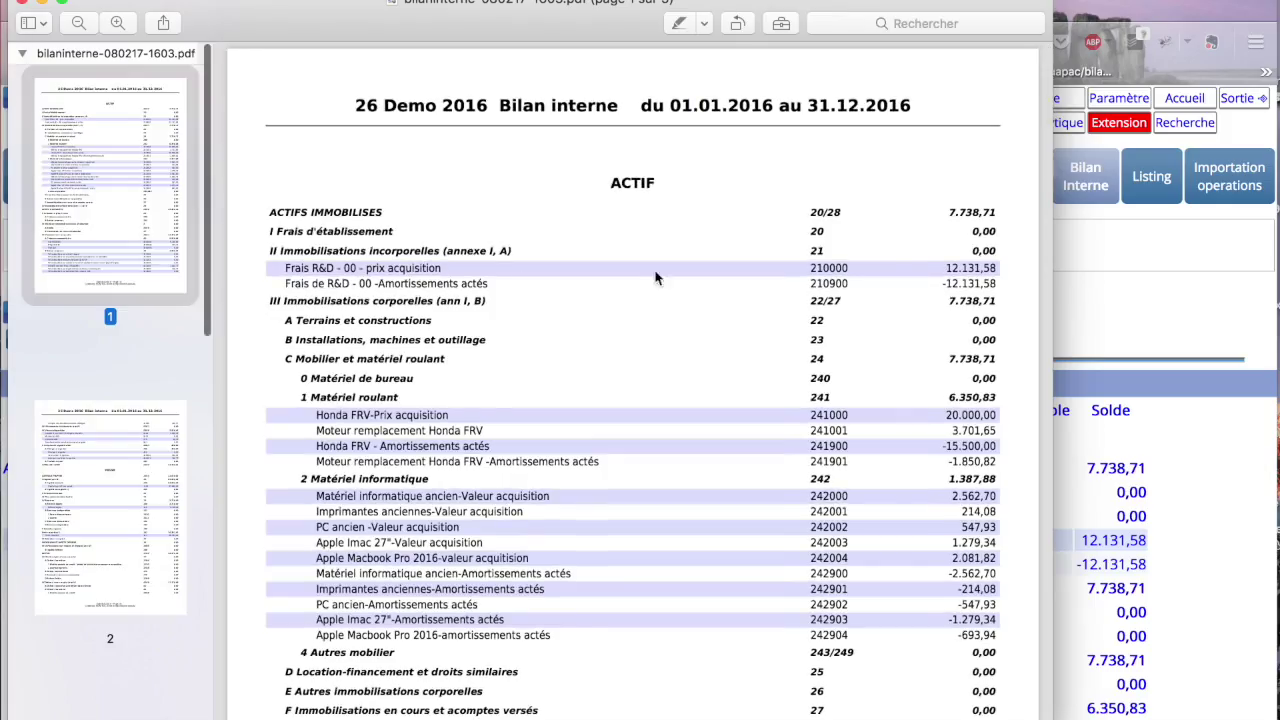
pyautogui.scroll(-5, 400, 292)
pyautogui.scroll(-15, 400, 290)
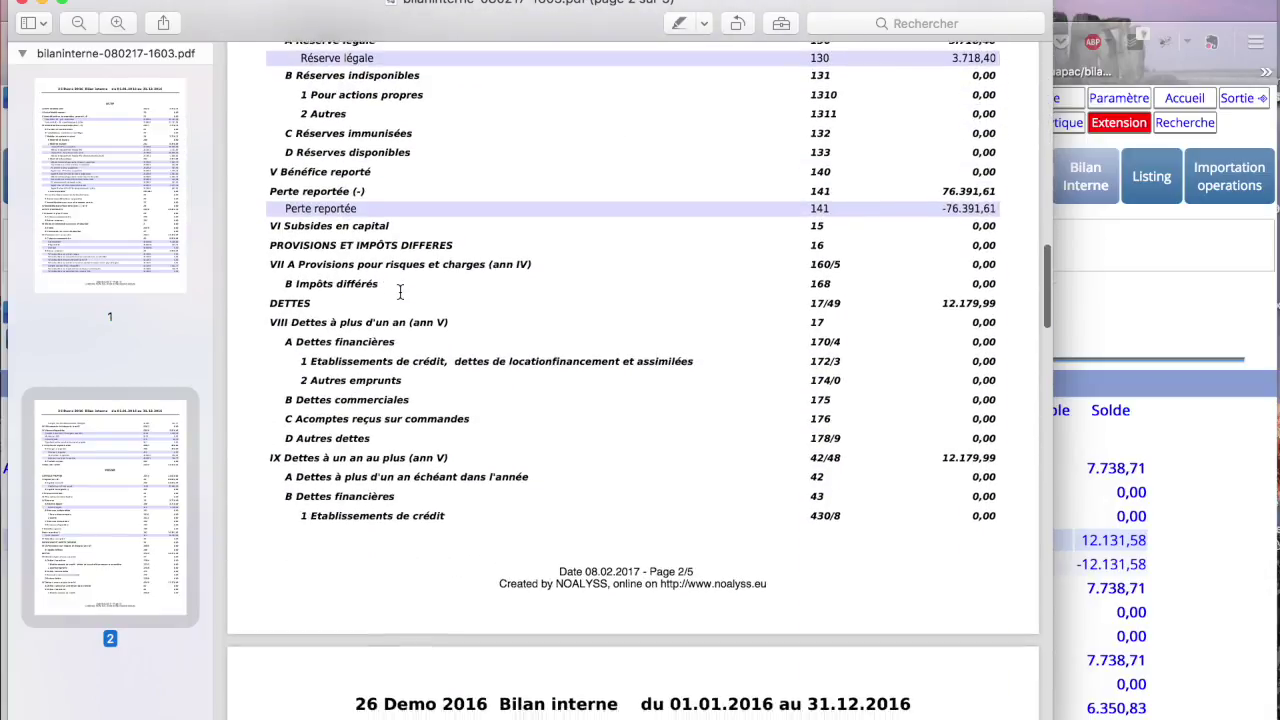
pyautogui.scroll(-10, 399, 291)
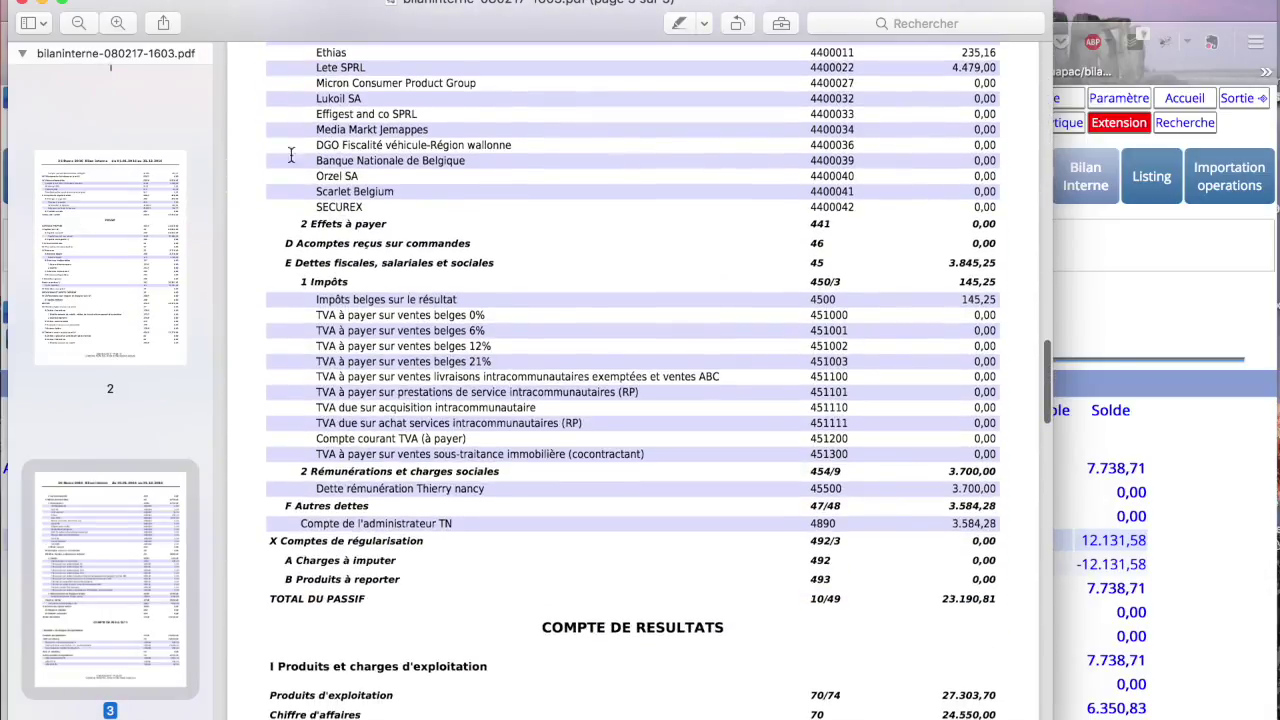
pyautogui.click(24, 5)
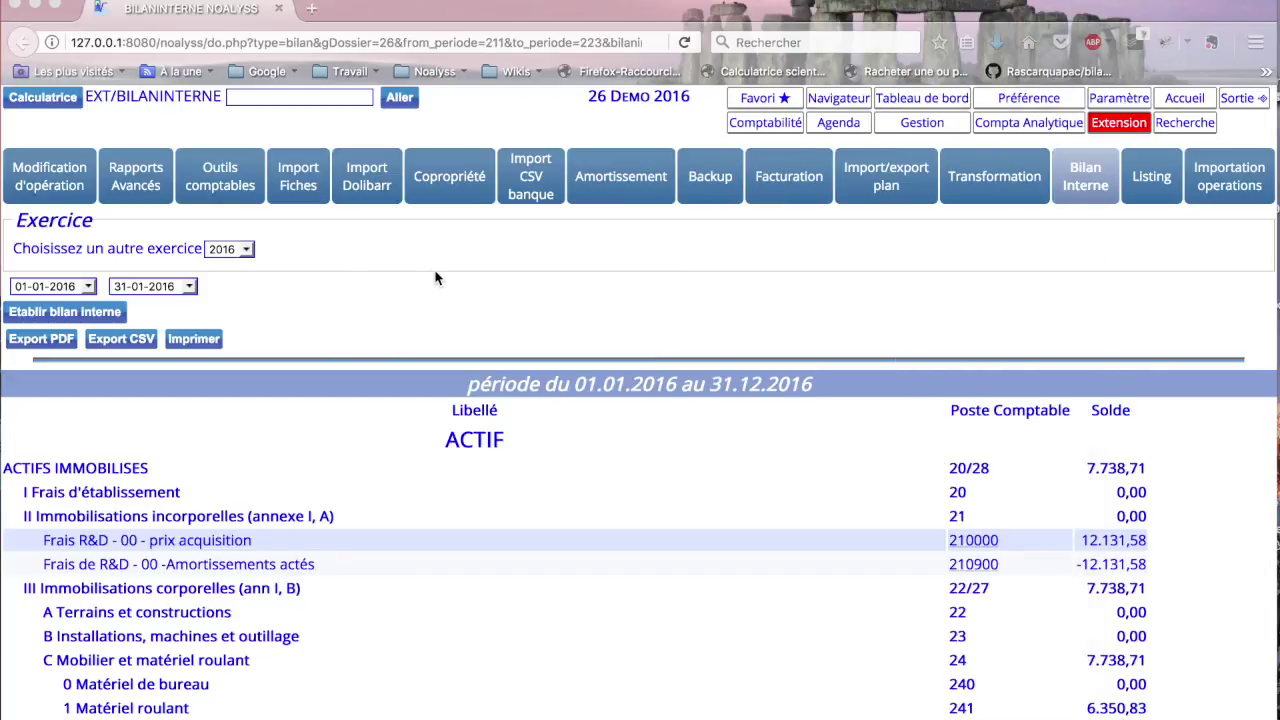
# Export the internal balance sheet as a CSV file to open with Numbers.
pyautogui.click(133, 344)
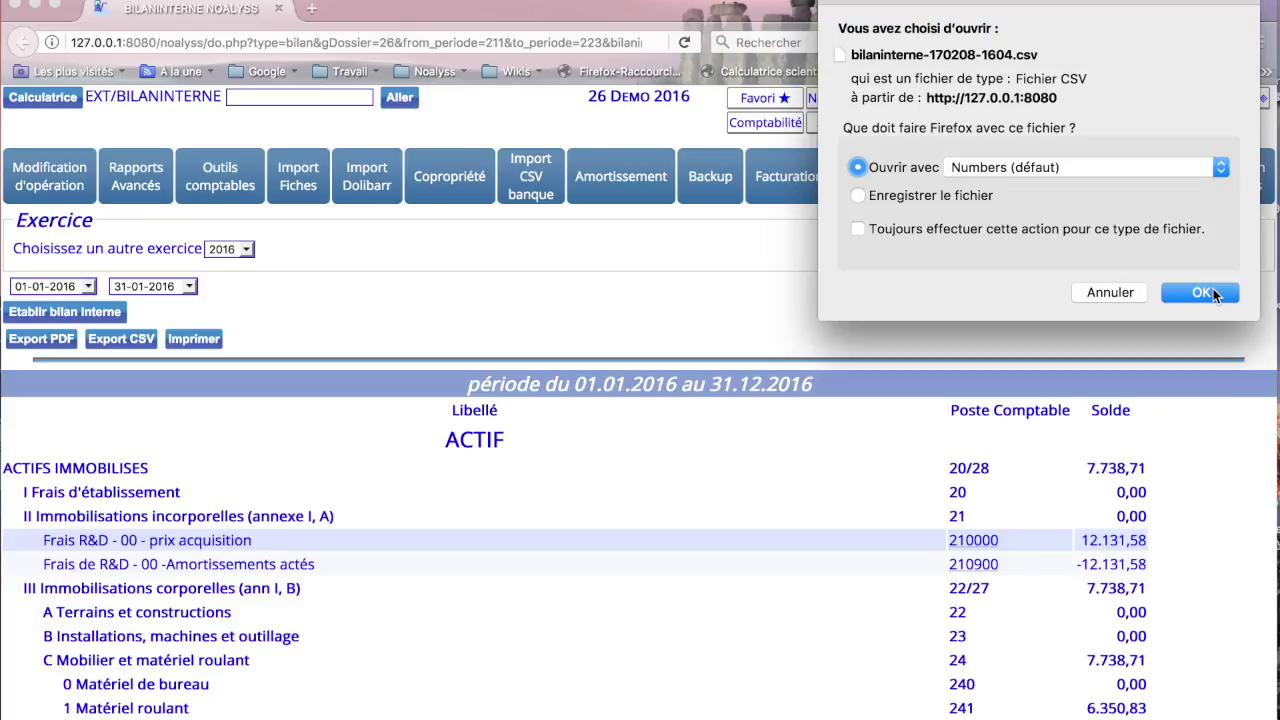
pyautogui.click(1205, 292)
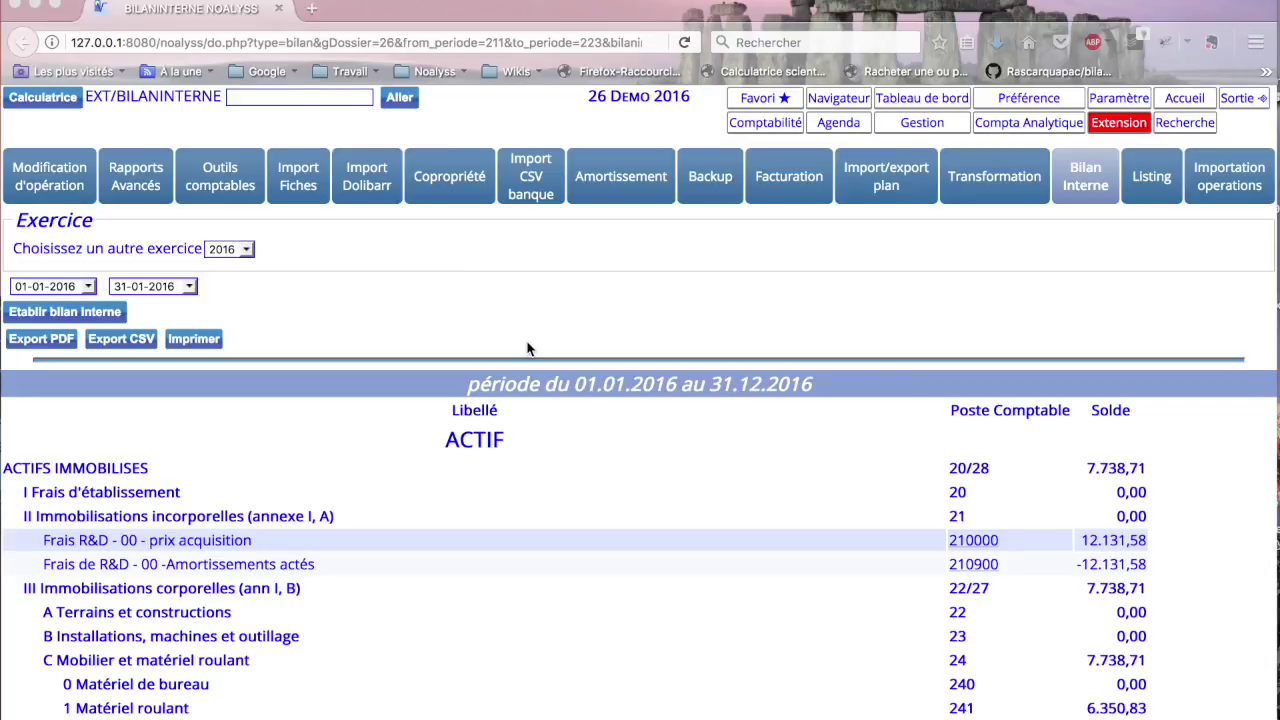
pyautogui.scroll(-5, 528, 349)
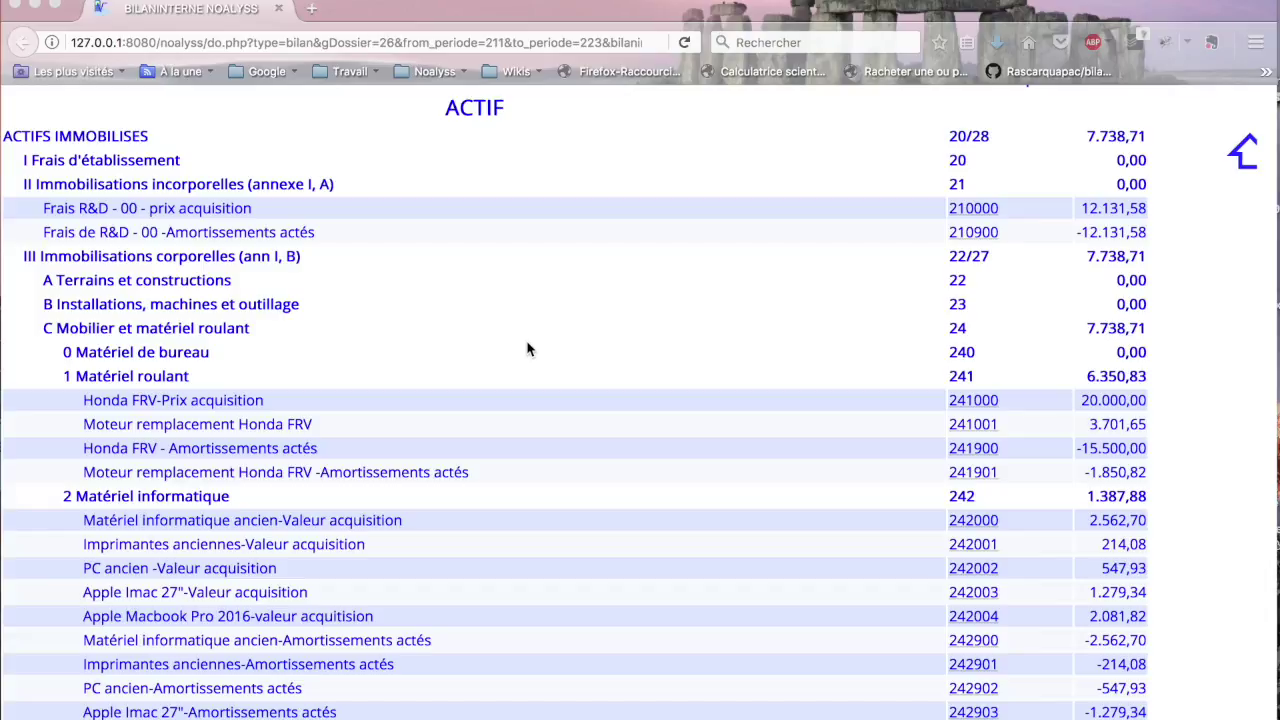
pyautogui.scroll(5, 528, 349)
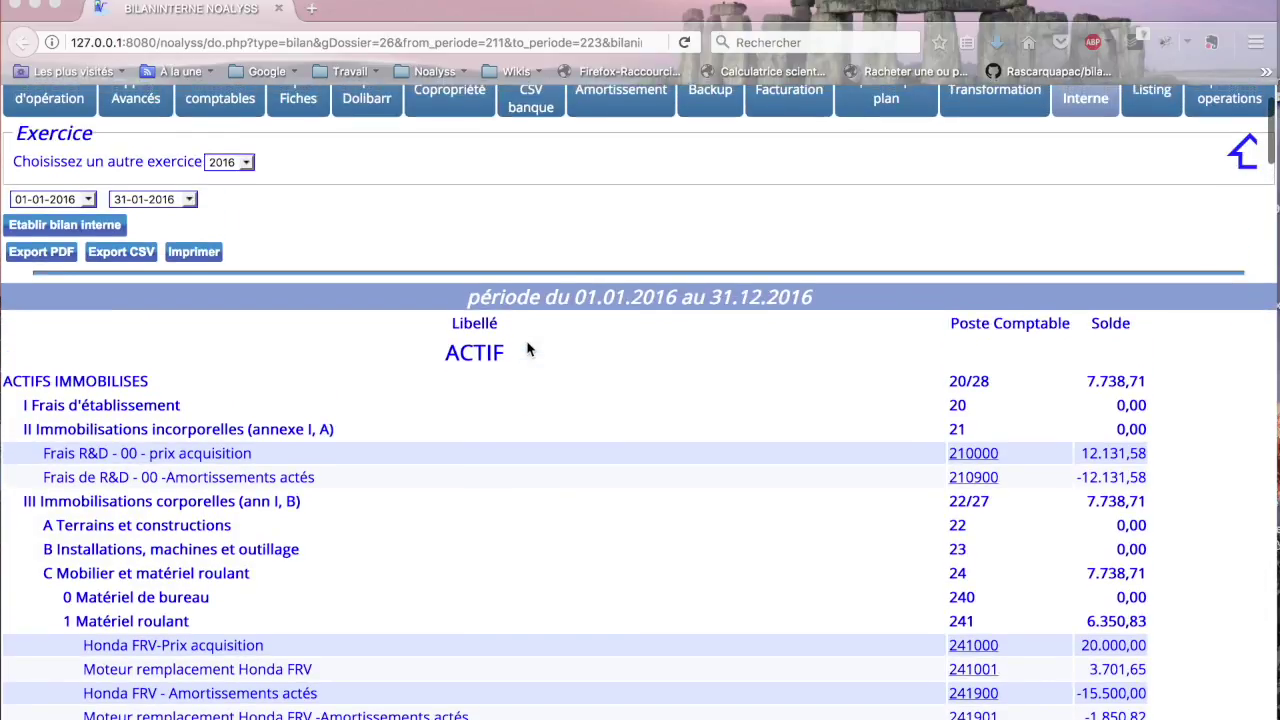